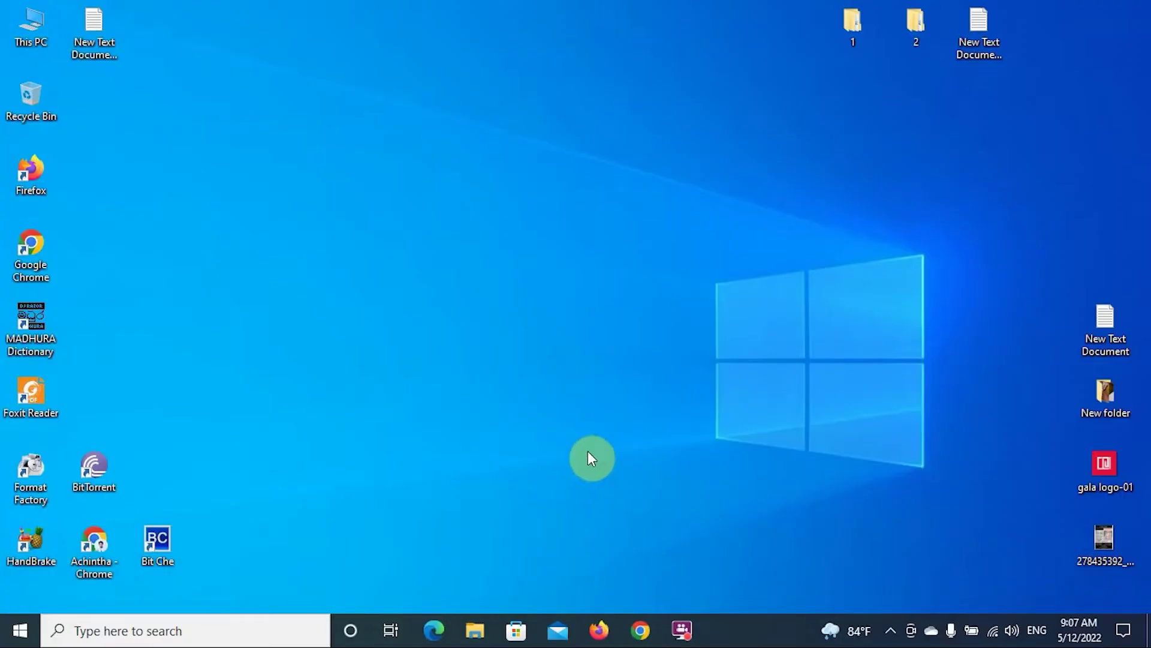
Launch Chrome from the desktop and continue under the first profile
click(640, 630)
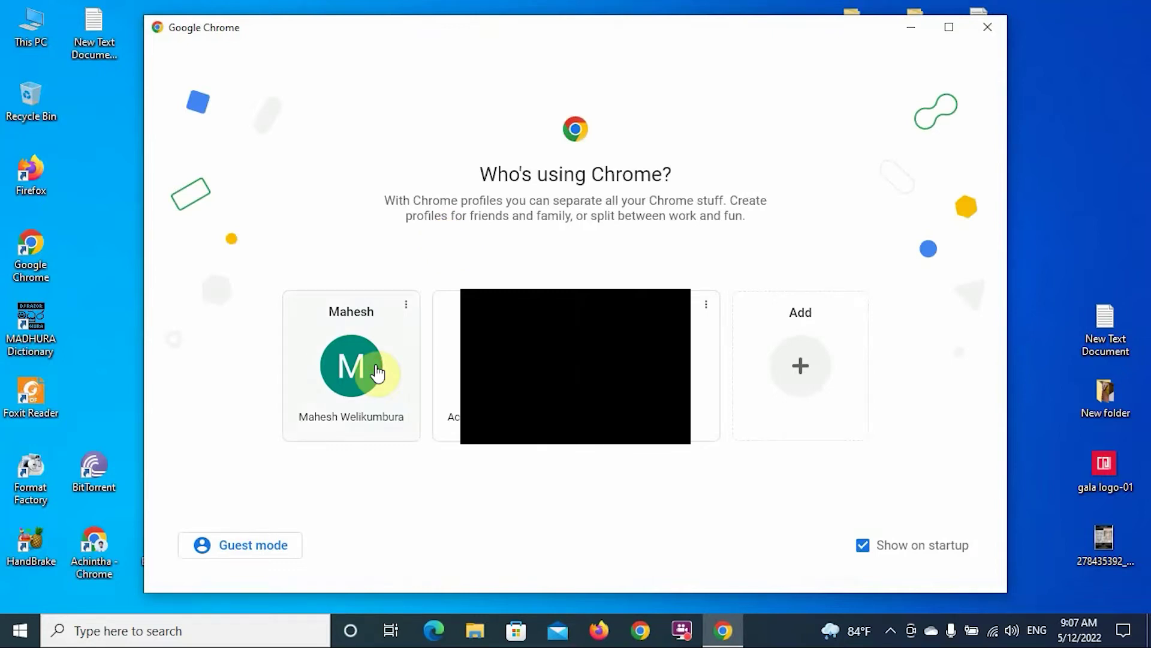
click(377, 373)
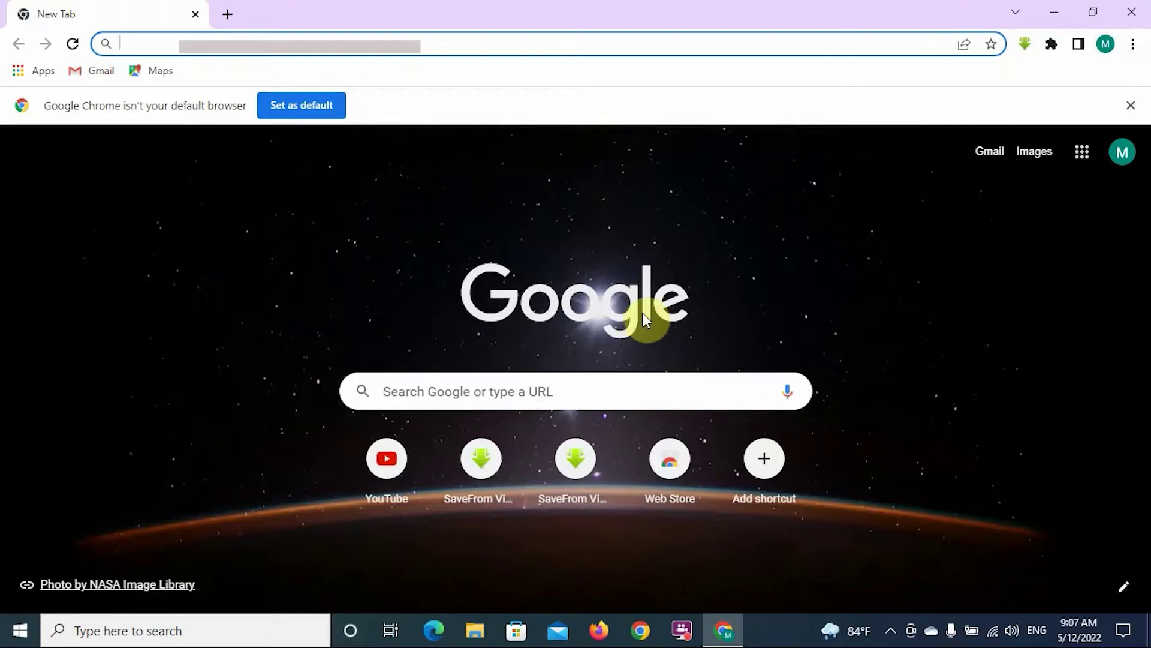
Go to the Extensions page via More tools, showing OrangeMonkey and SaveFrom Helper
click(1133, 44)
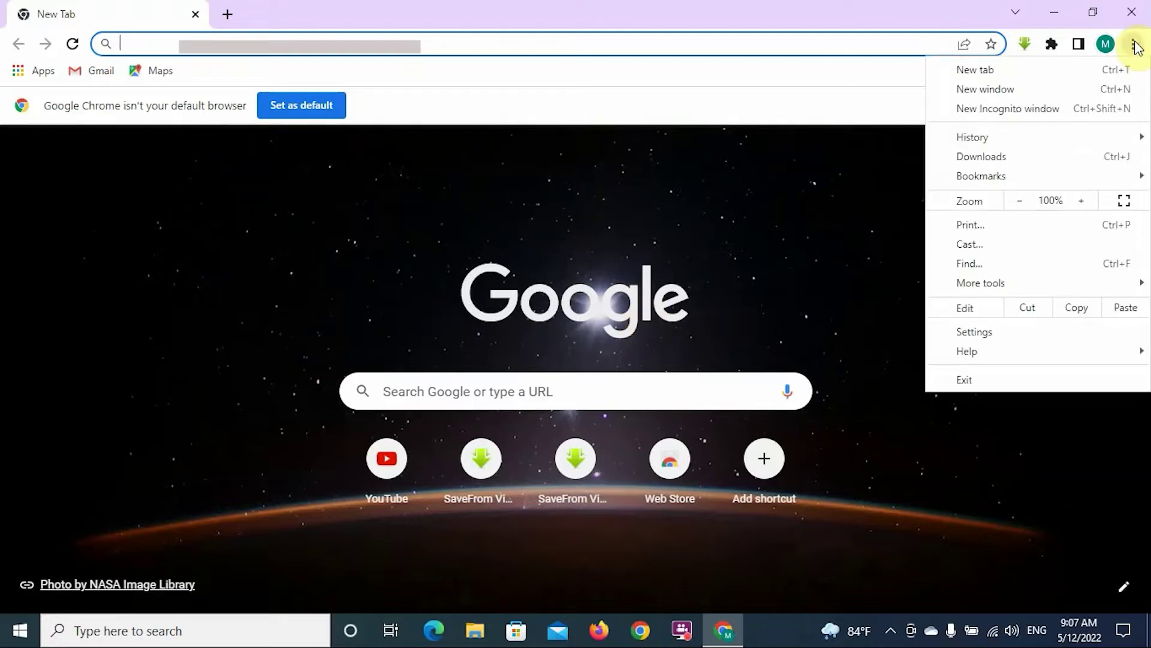
mouse_move(995, 284)
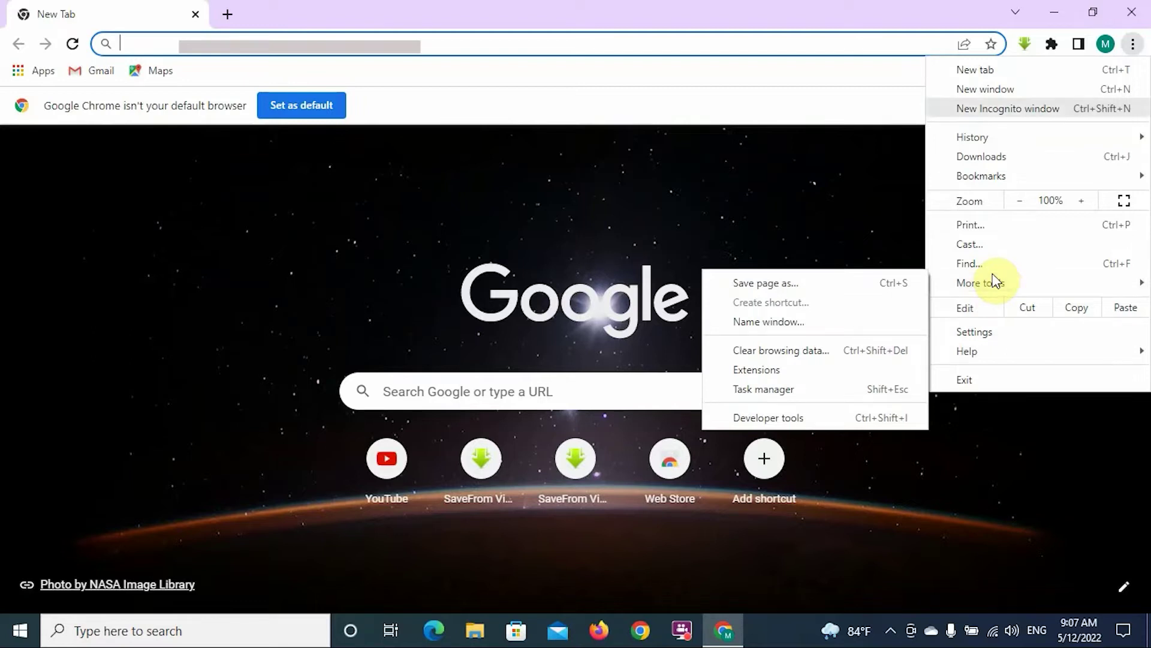
click(1133, 46)
click(1134, 47)
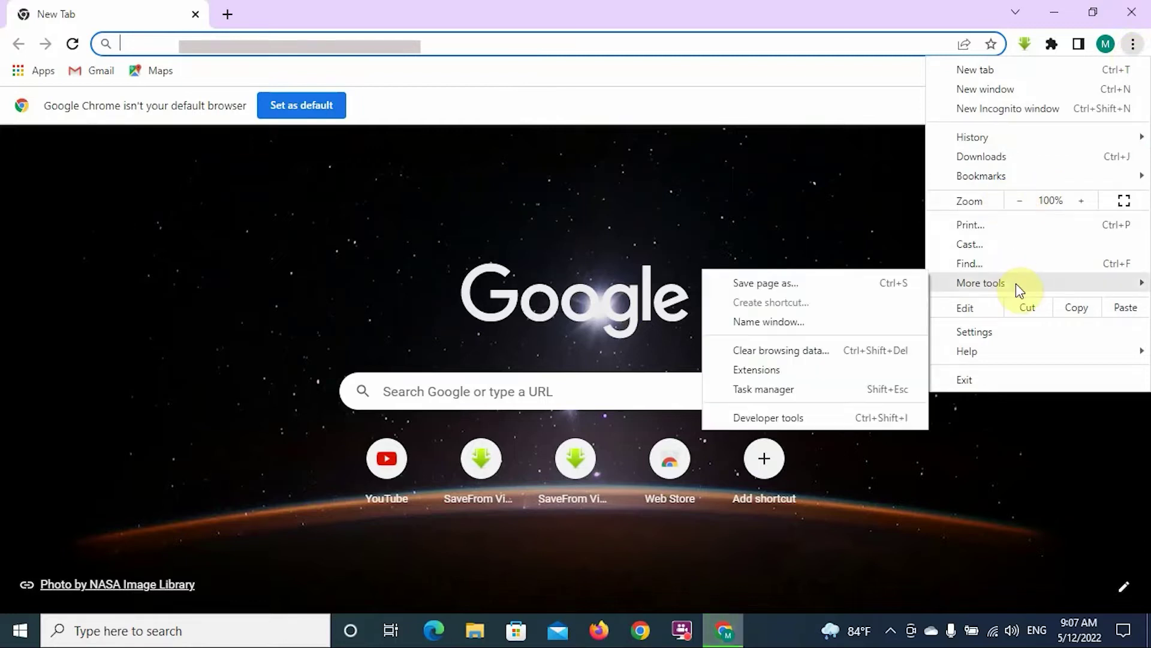
click(789, 372)
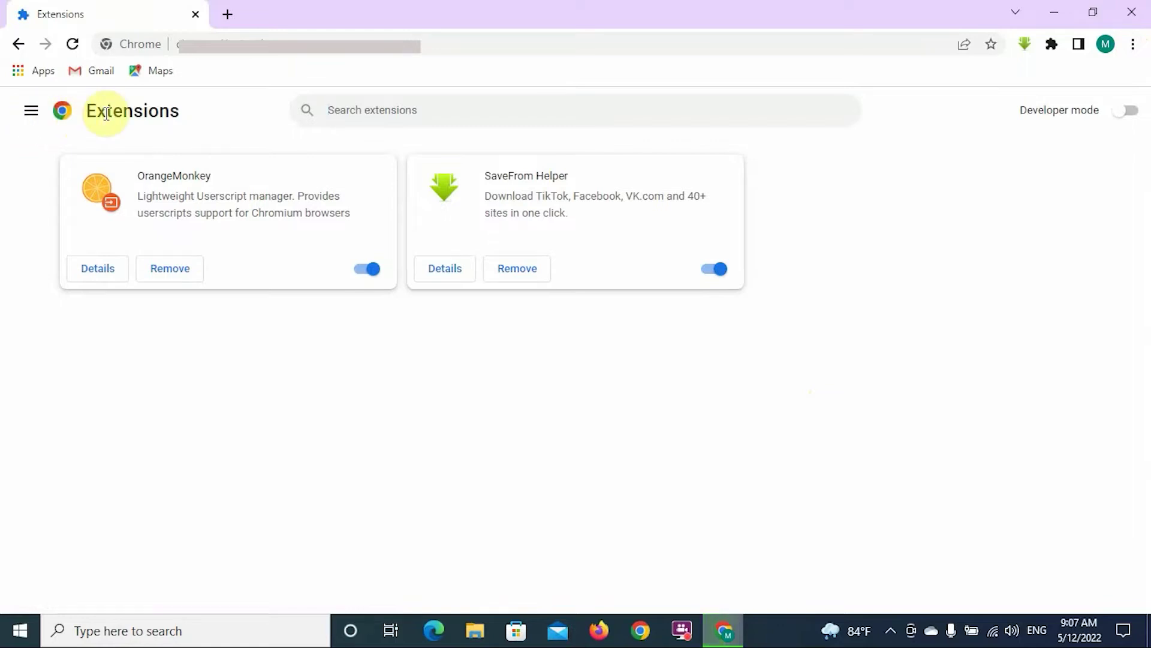
Open the Chrome Web Store in a new tab from the Extensions side menu
click(32, 114)
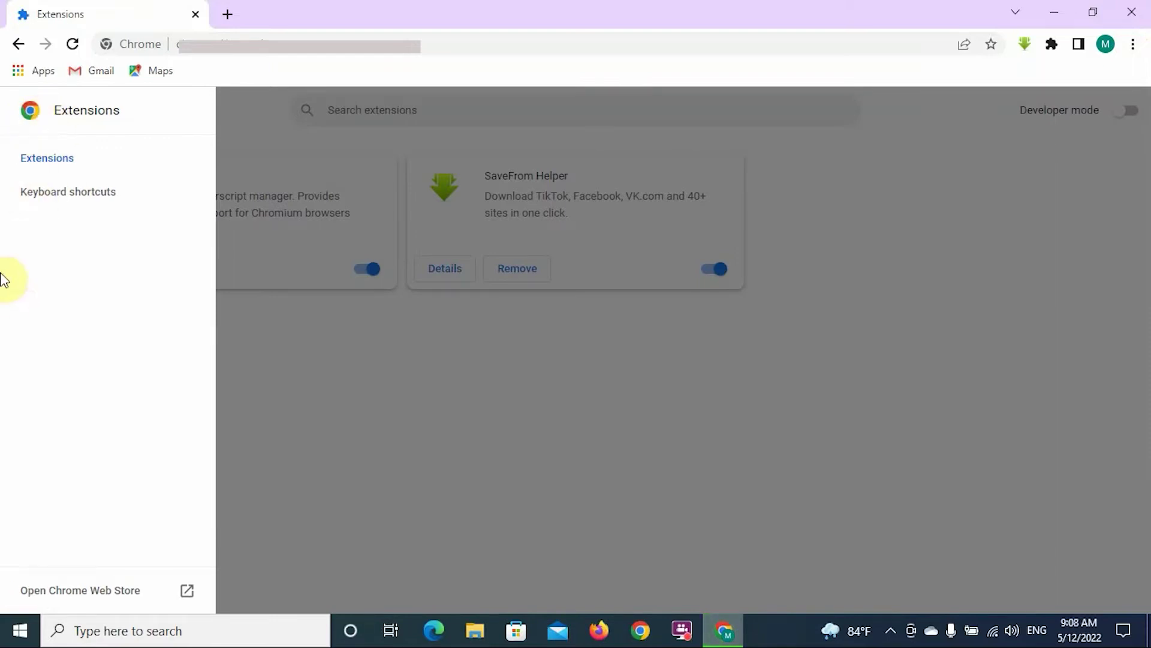
click(77, 595)
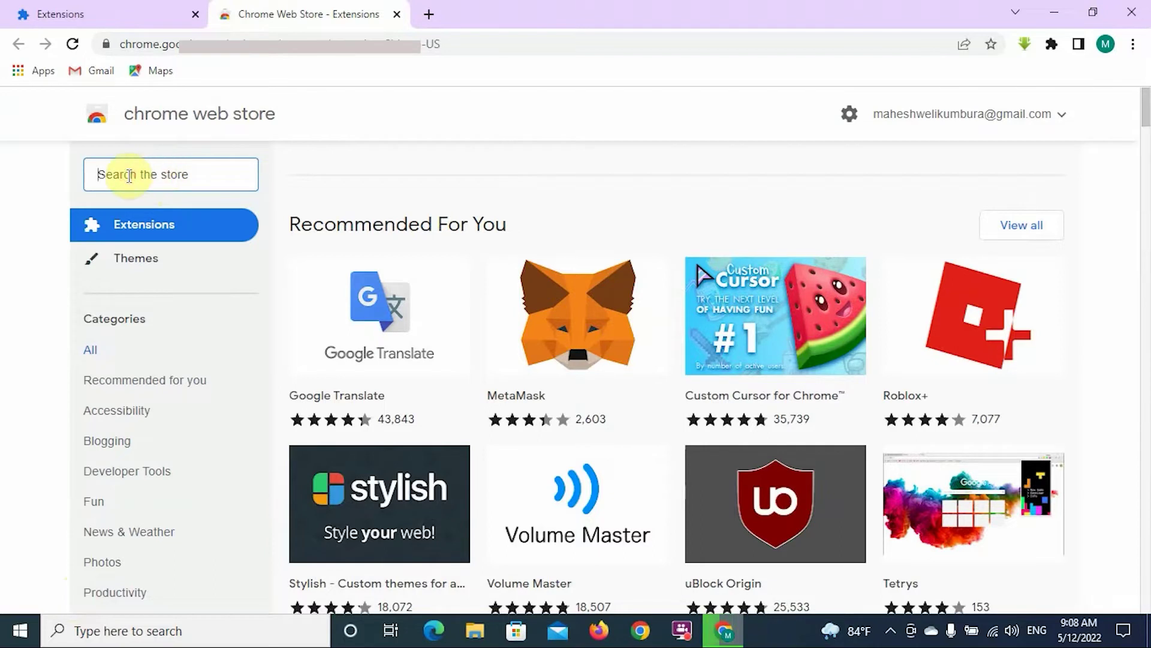
Search the Chrome Web Store for 'ad block', listing AdBlock — best ad blocker first
text(ad)
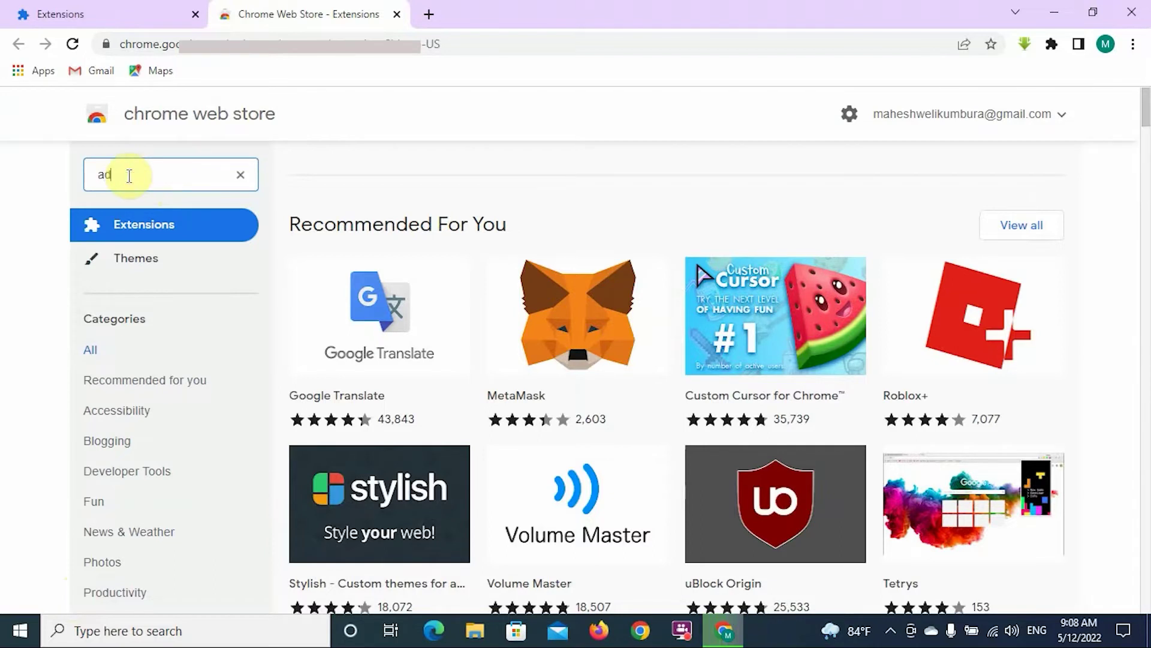
text( bl)
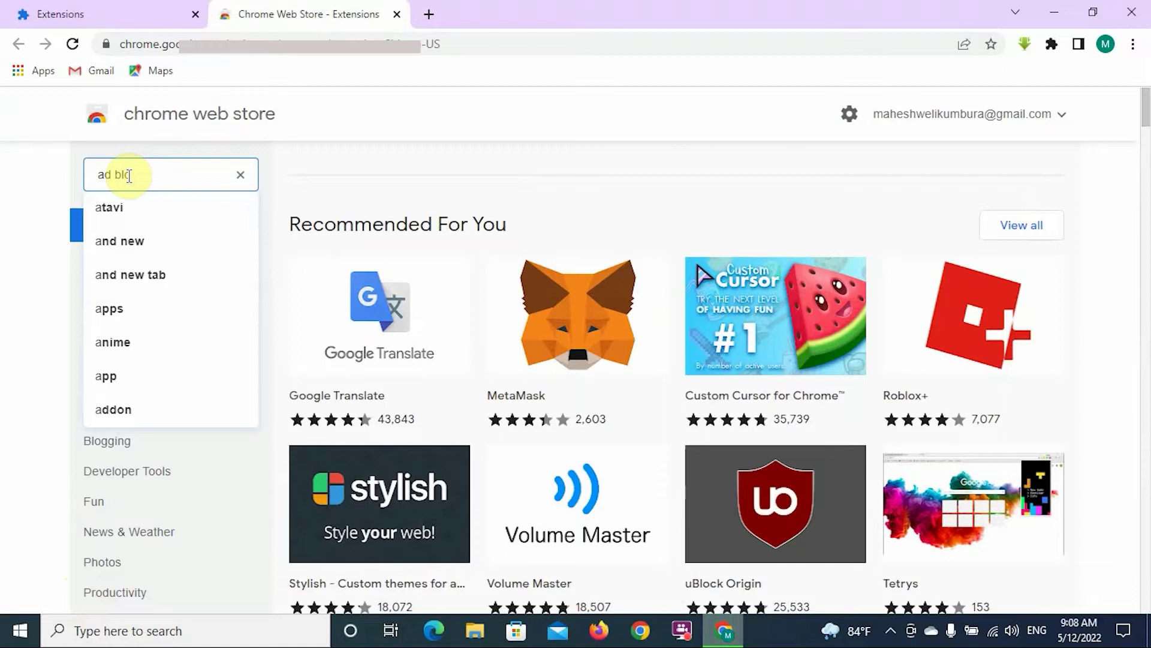
text(ock)
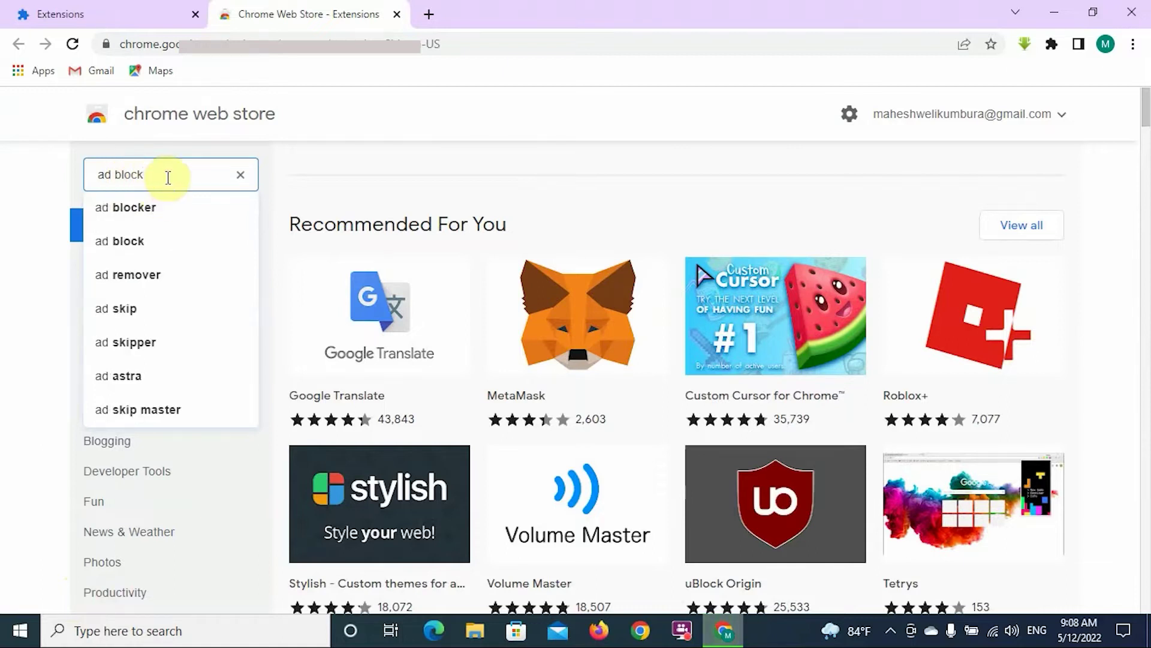
click(135, 241)
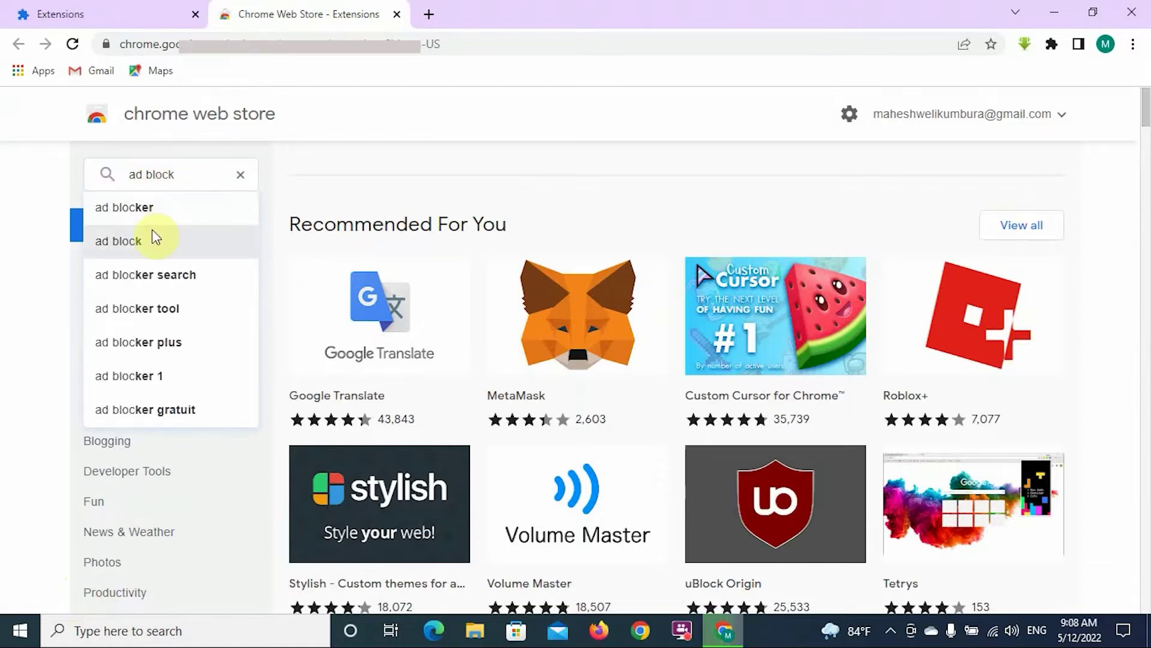
click(154, 234)
click(217, 168)
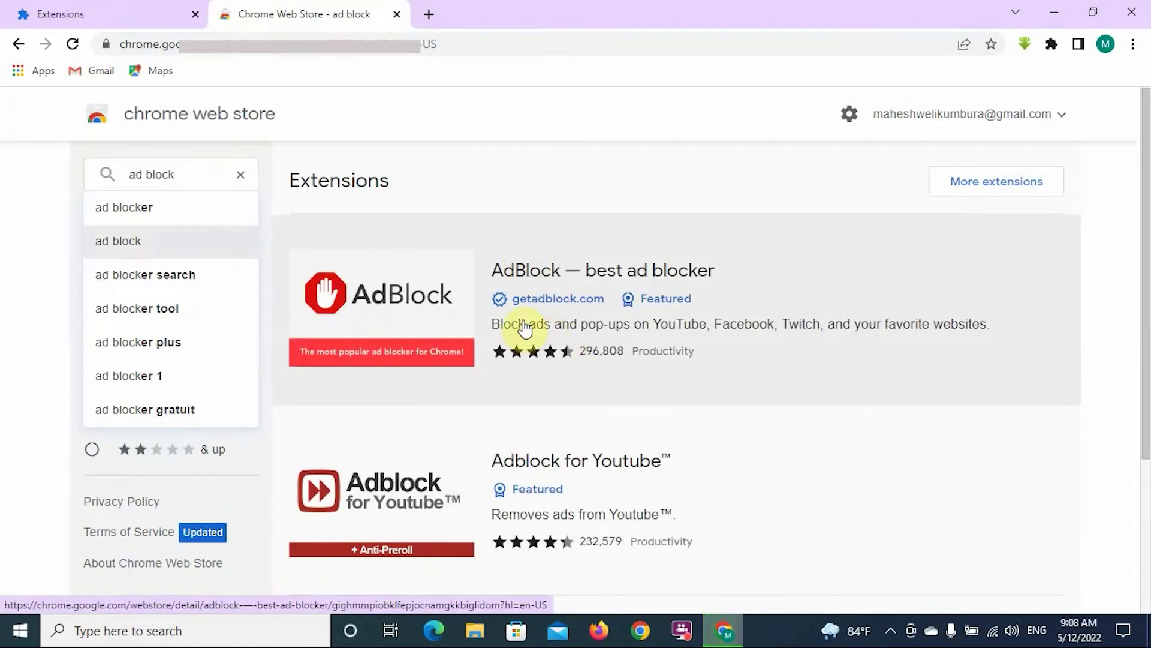
click(427, 17)
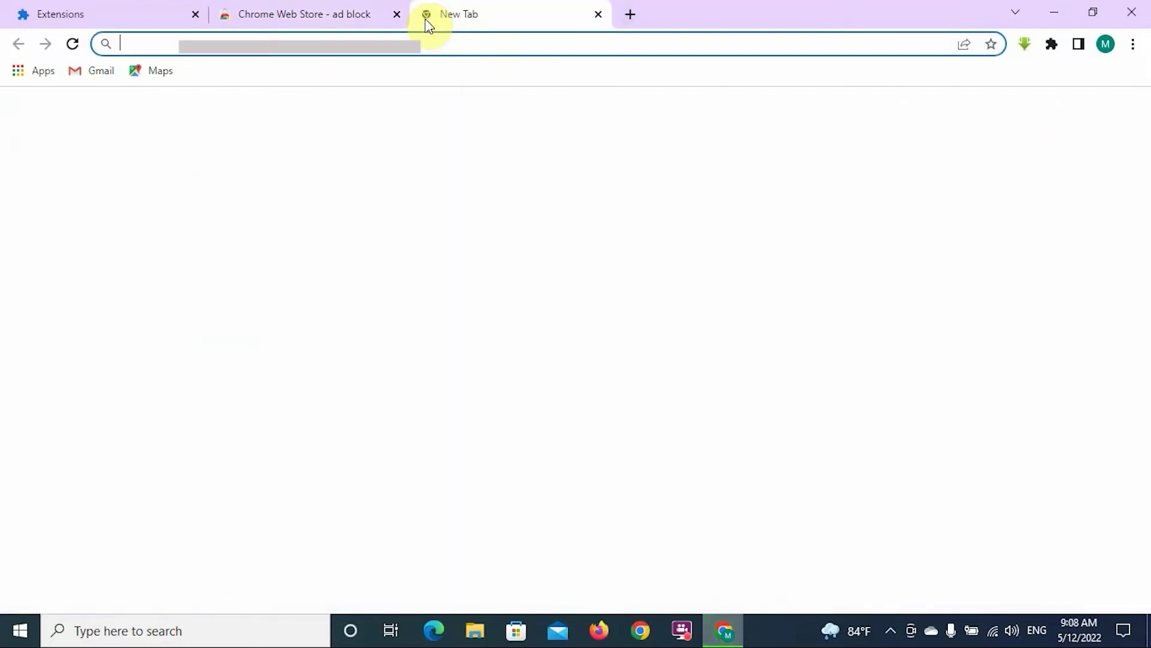
On YouTube, open the Ploua - XZEEZ Remix (Baby Driver) music video
click(387, 421)
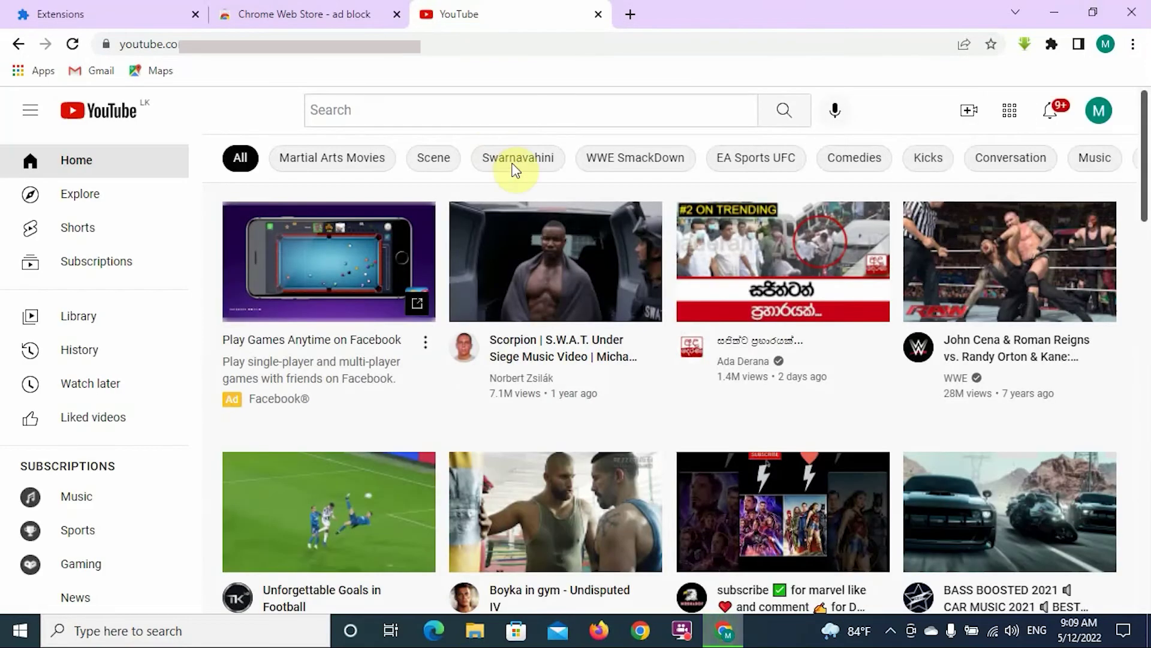
click(530, 235)
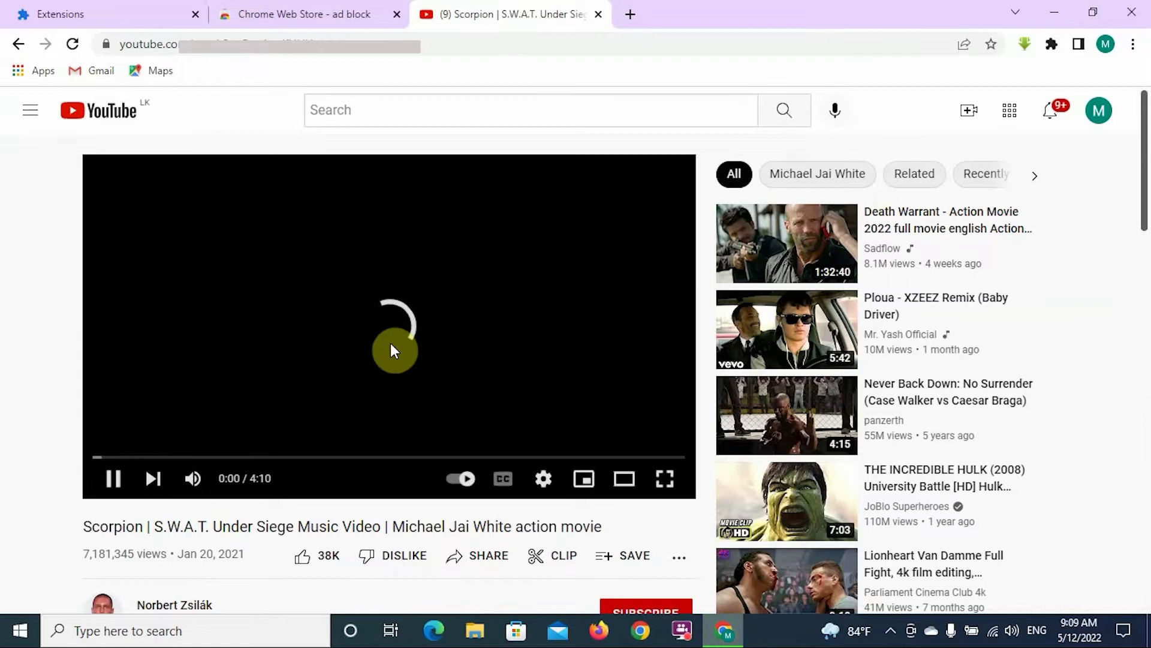
scroll(605, 351, down, 8)
scroll(606, 351, up, 8)
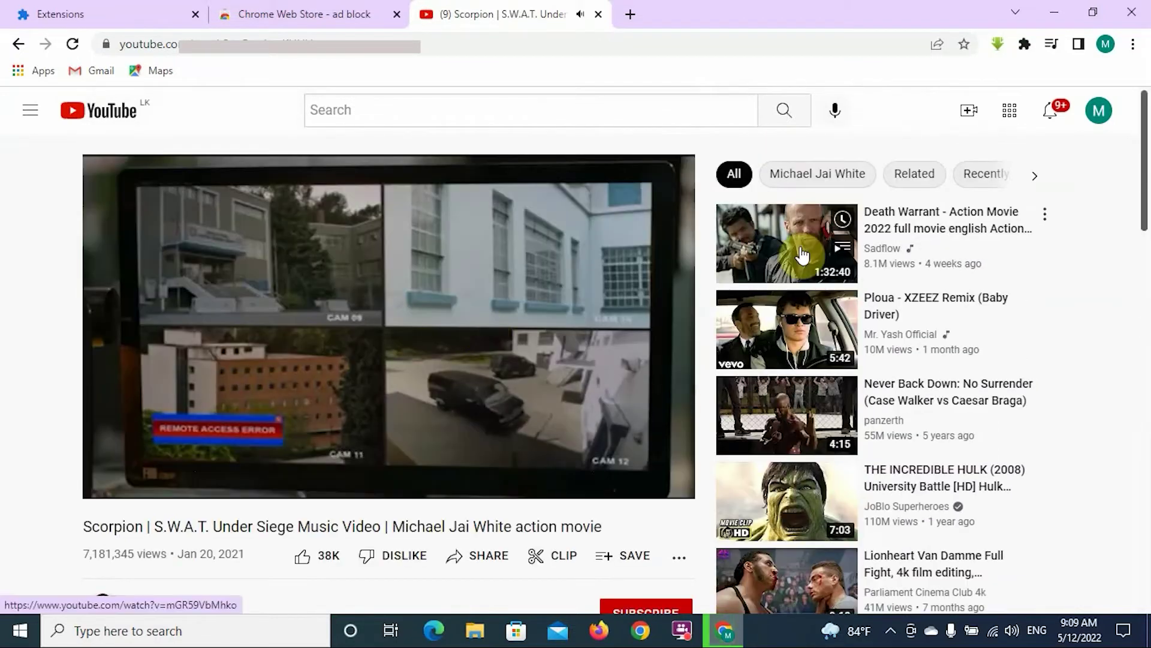
click(765, 340)
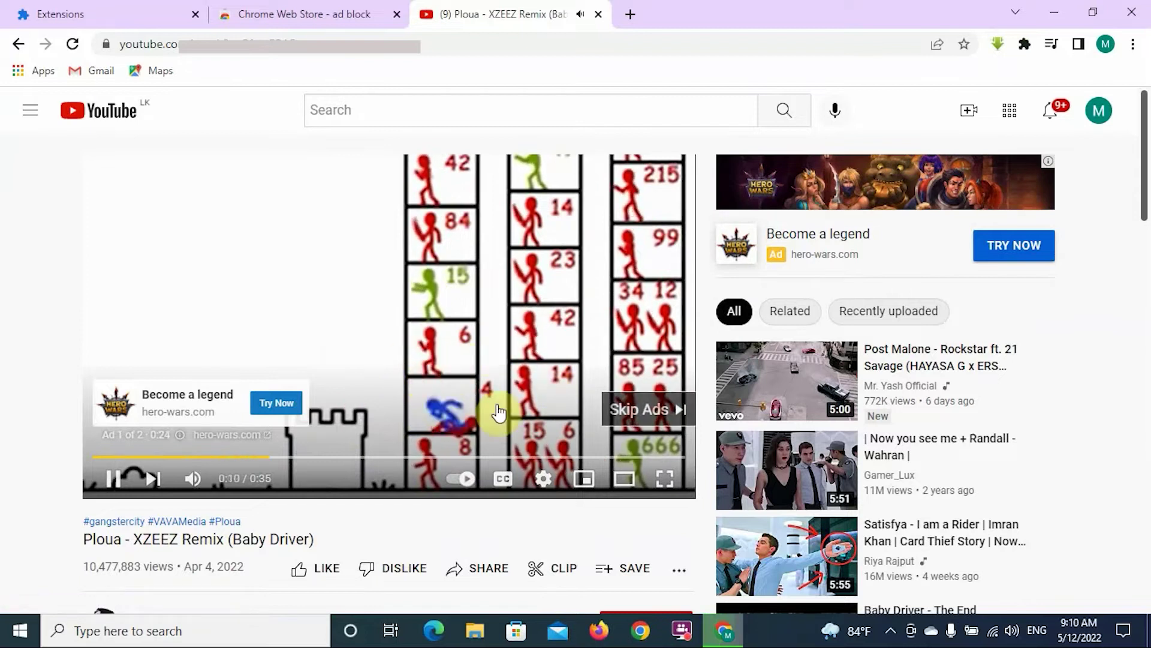
Skip the ad, pause the video, and return to the ad block search results
click(624, 411)
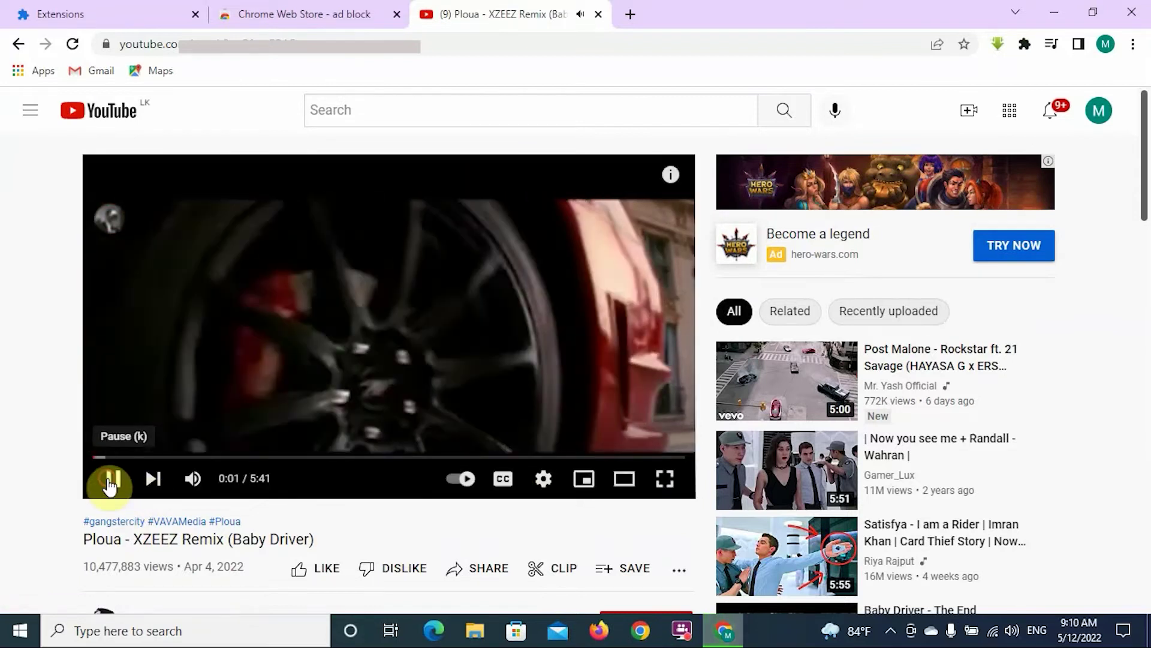
click(109, 479)
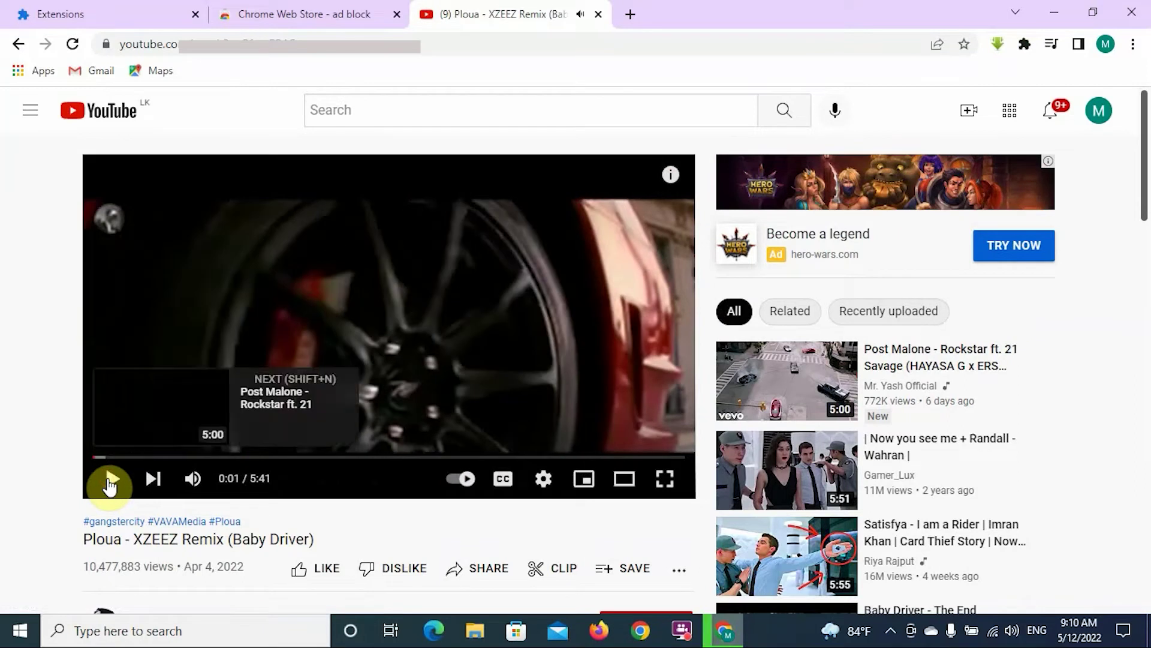
click(336, 14)
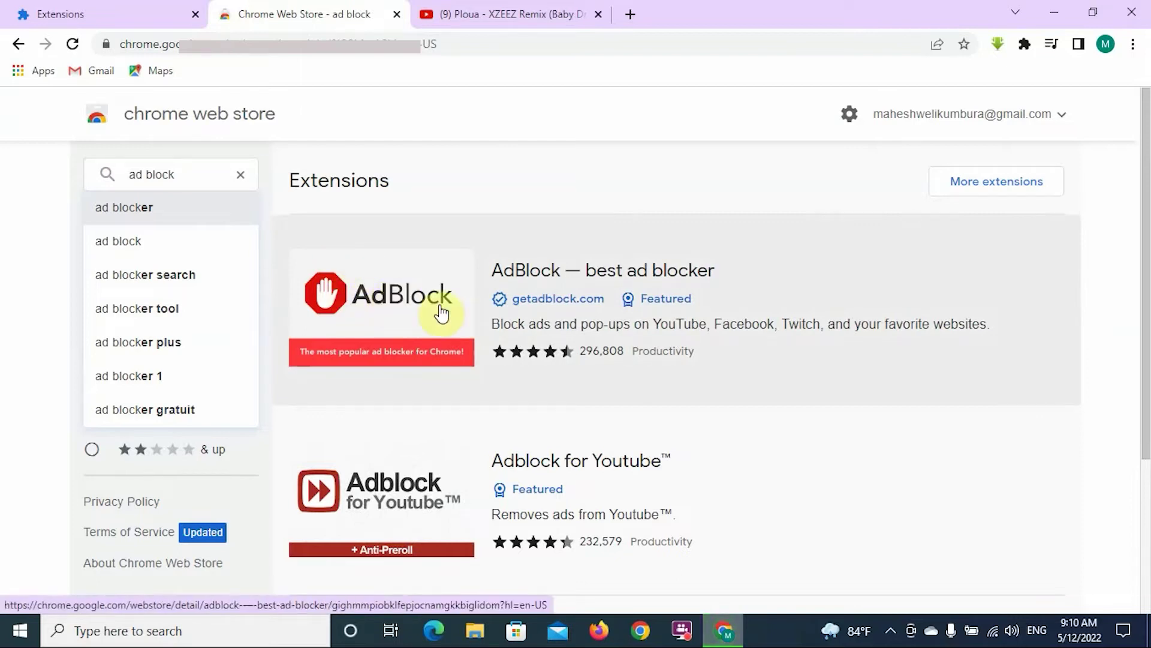
Add AdBlock — best ad blocker to Chrome from its Web Store page
click(513, 275)
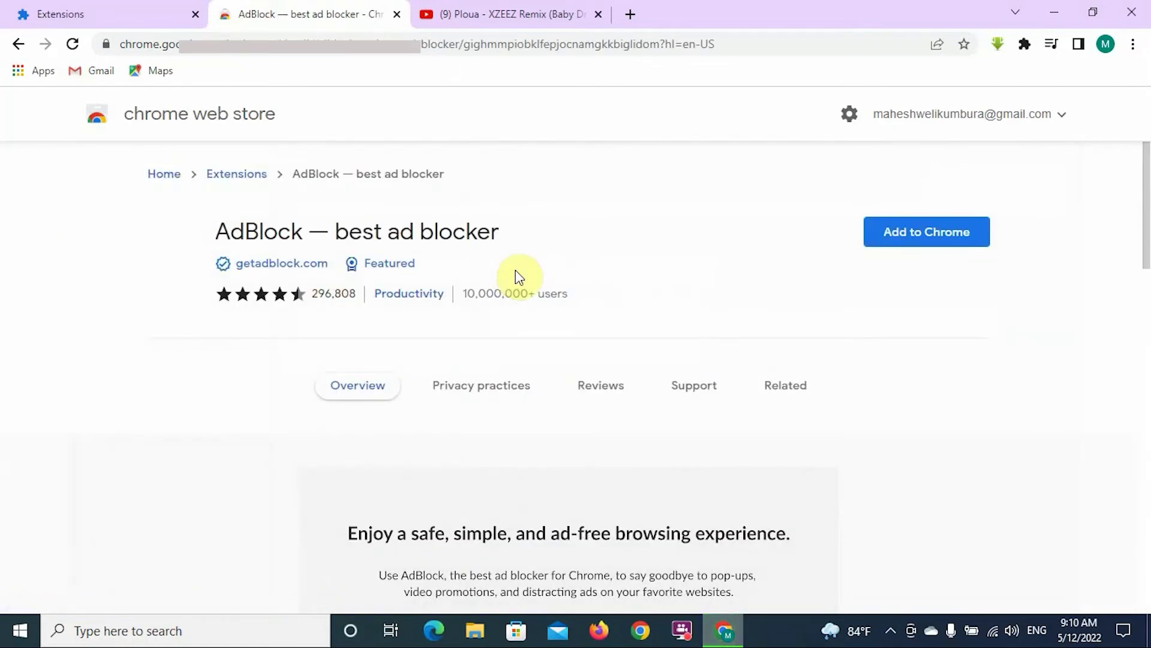
click(916, 242)
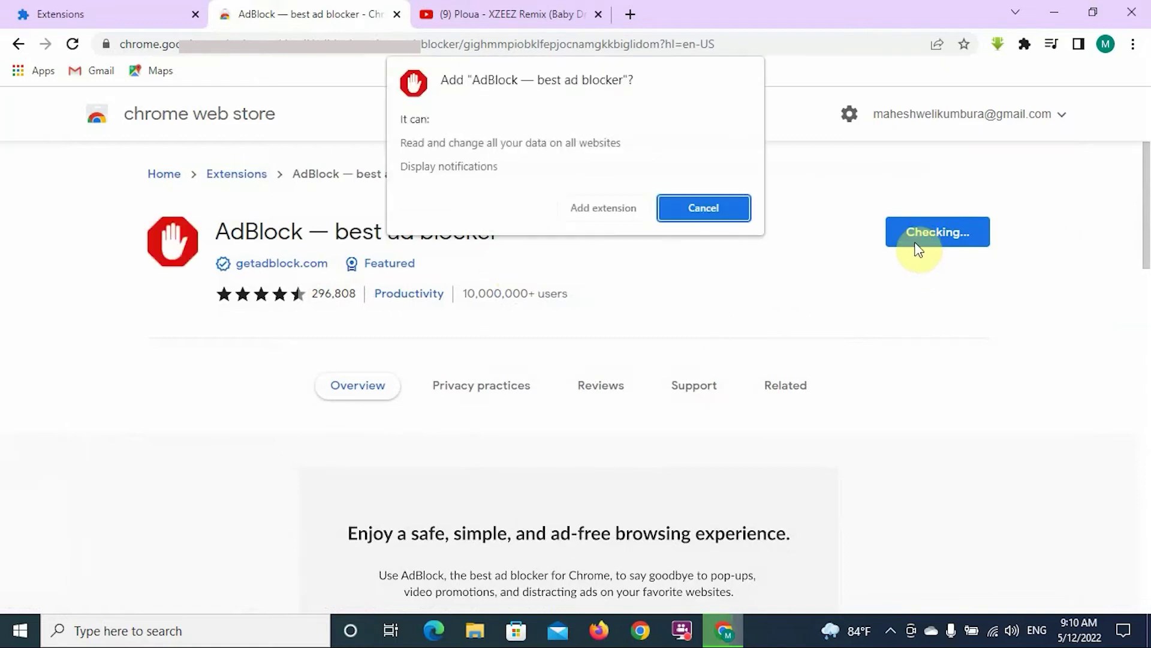
click(602, 208)
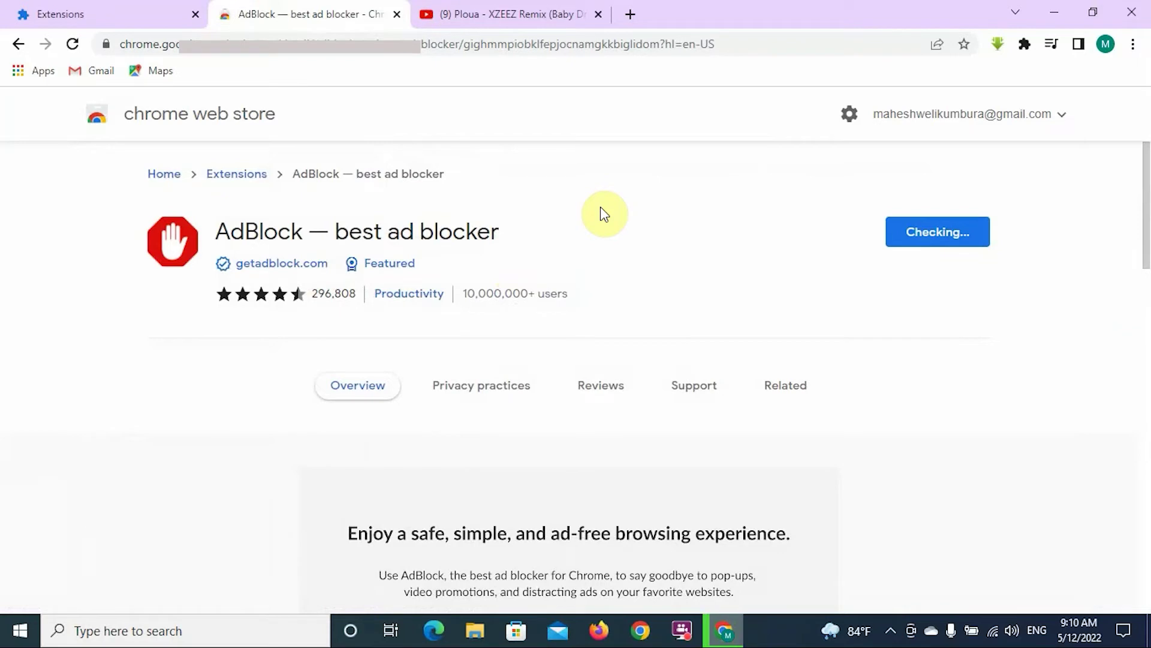
click(1022, 45)
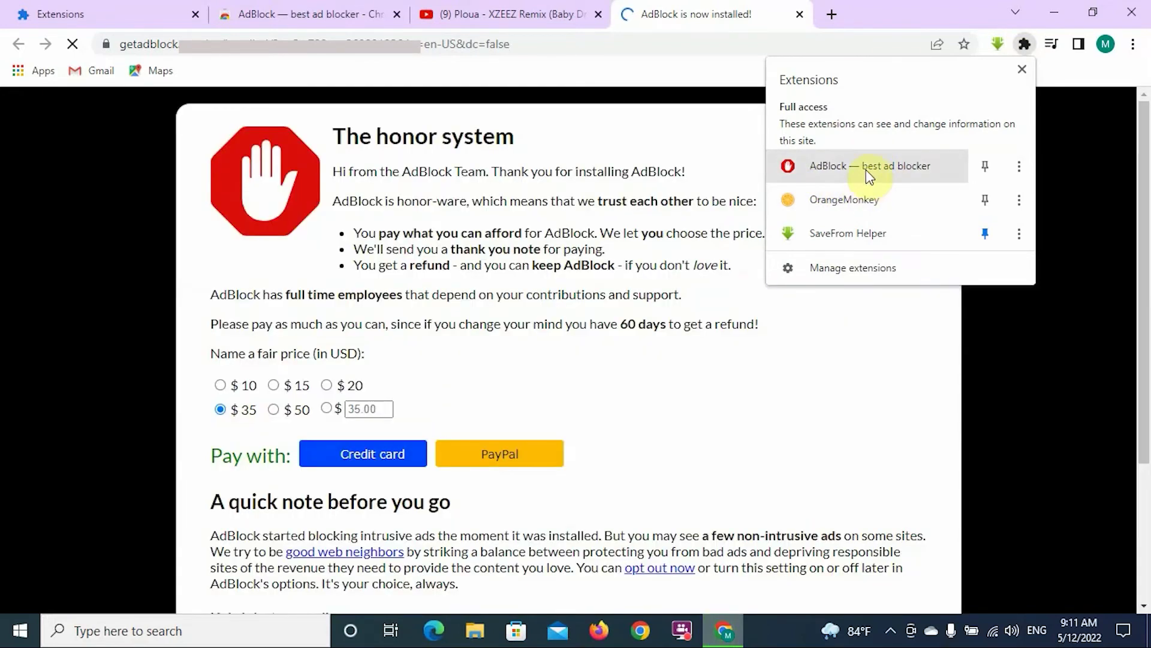
Pin AdBlock to the toolbar, confirm 0 ads blocked, and return to the YouTube tab
click(982, 174)
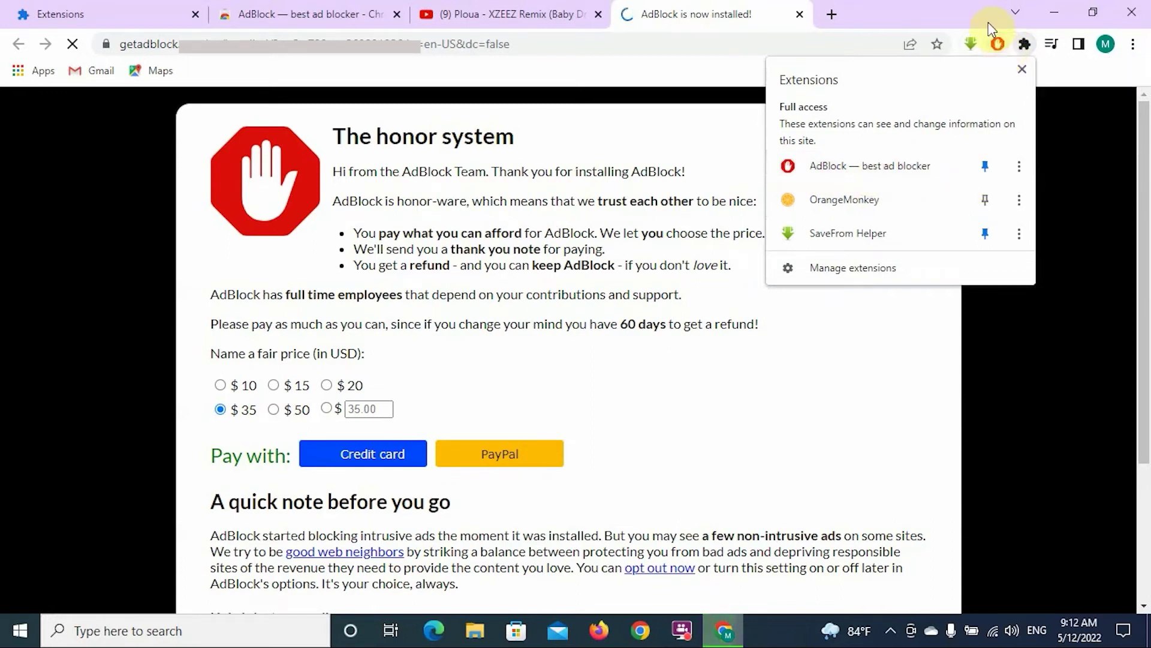
click(1061, 64)
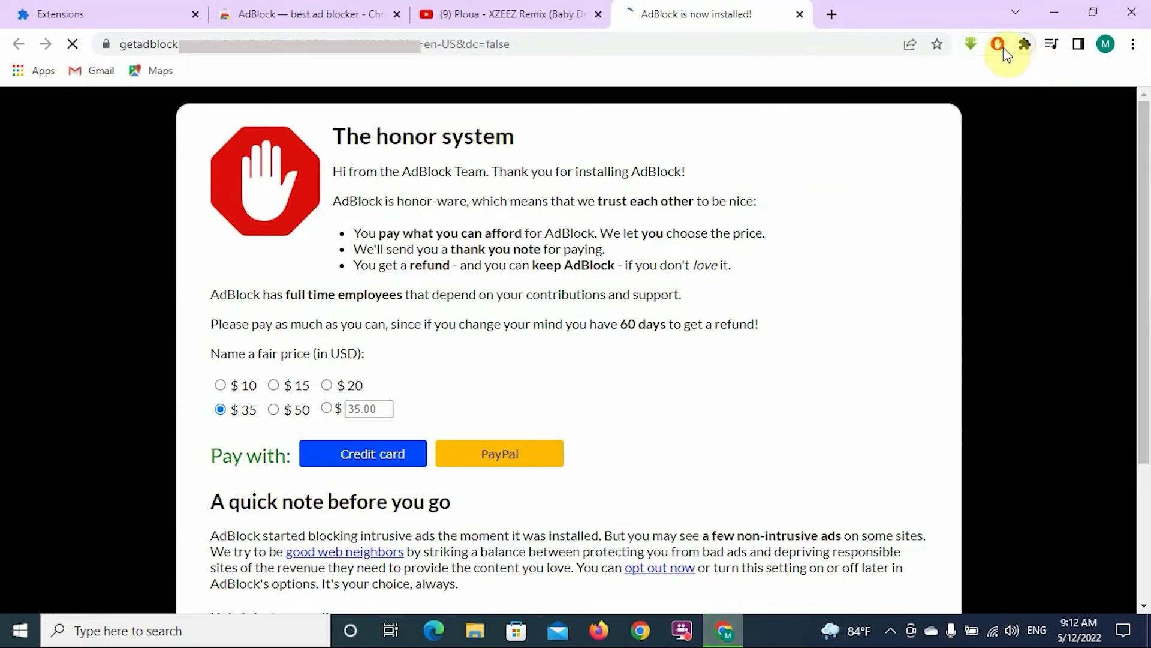
click(999, 44)
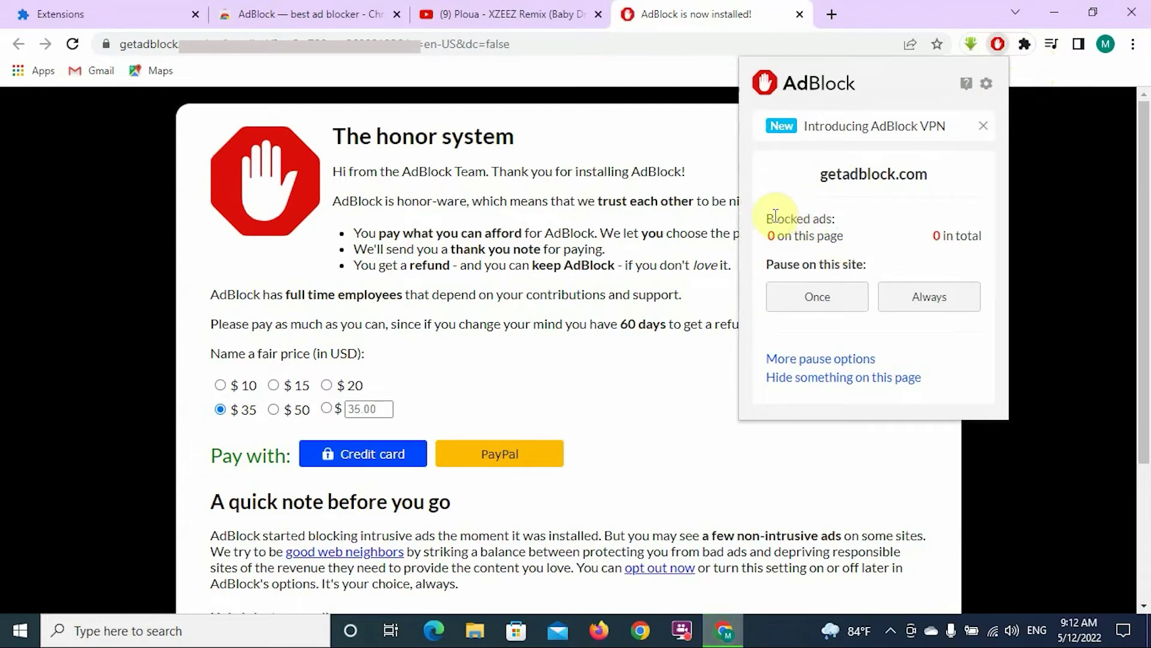
drag(768, 218, 838, 238)
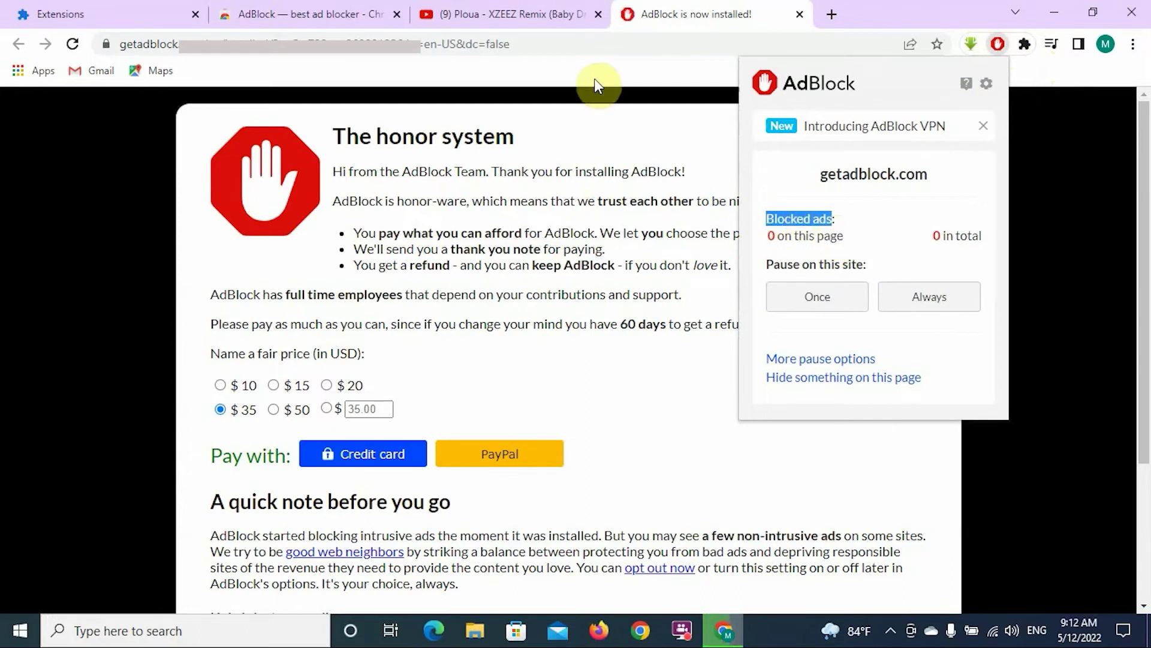
click(556, 15)
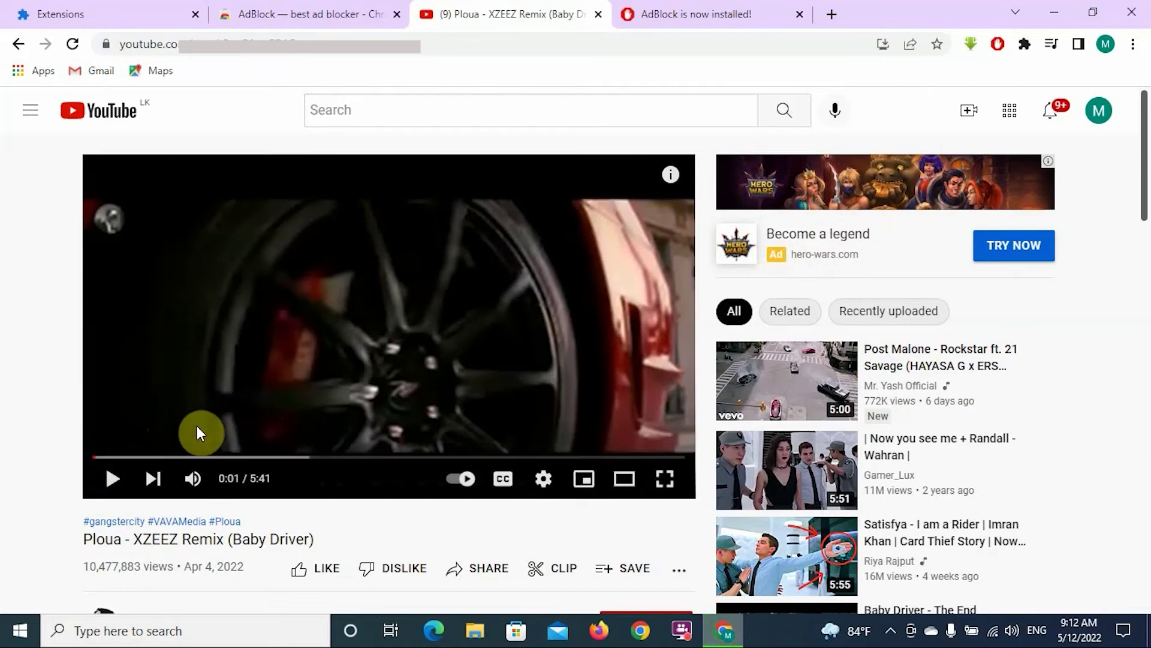
Reload the Ploua video page, confirm AdBlock shows 4 ads blocked, then pause playback
click(73, 44)
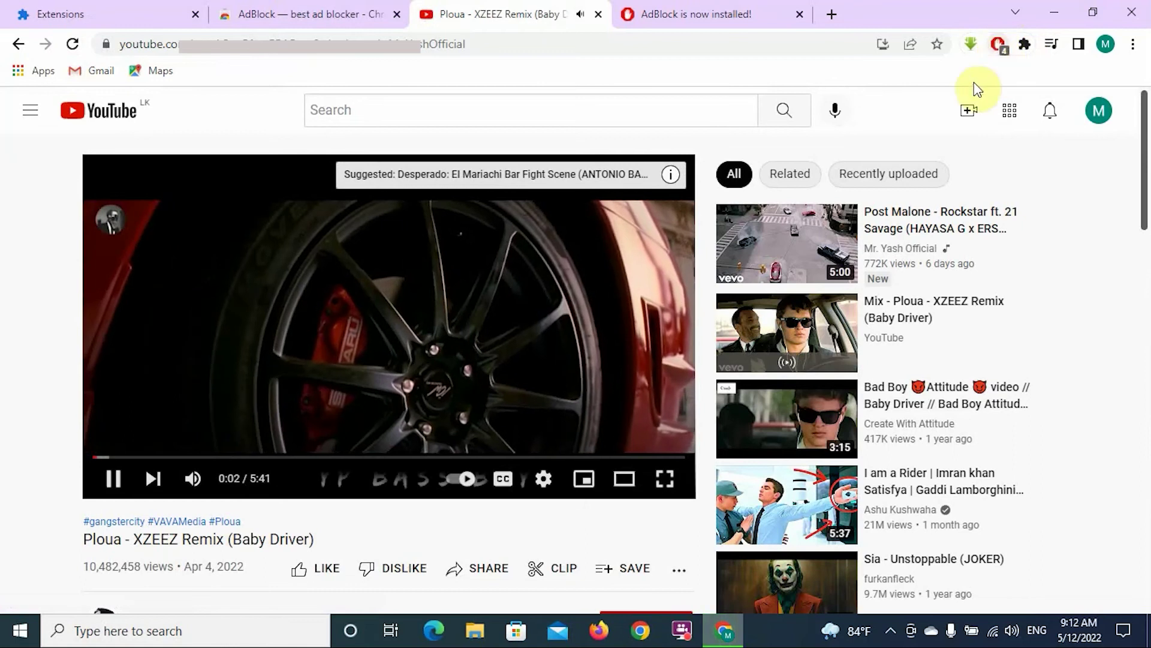
click(993, 47)
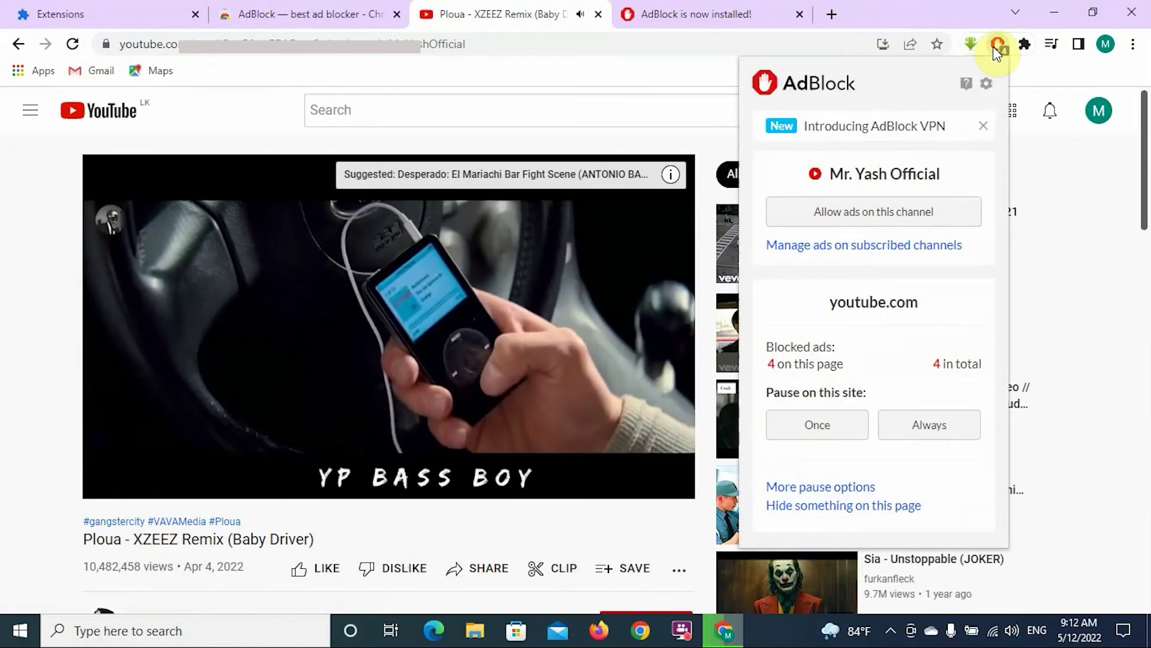
double_click(773, 364)
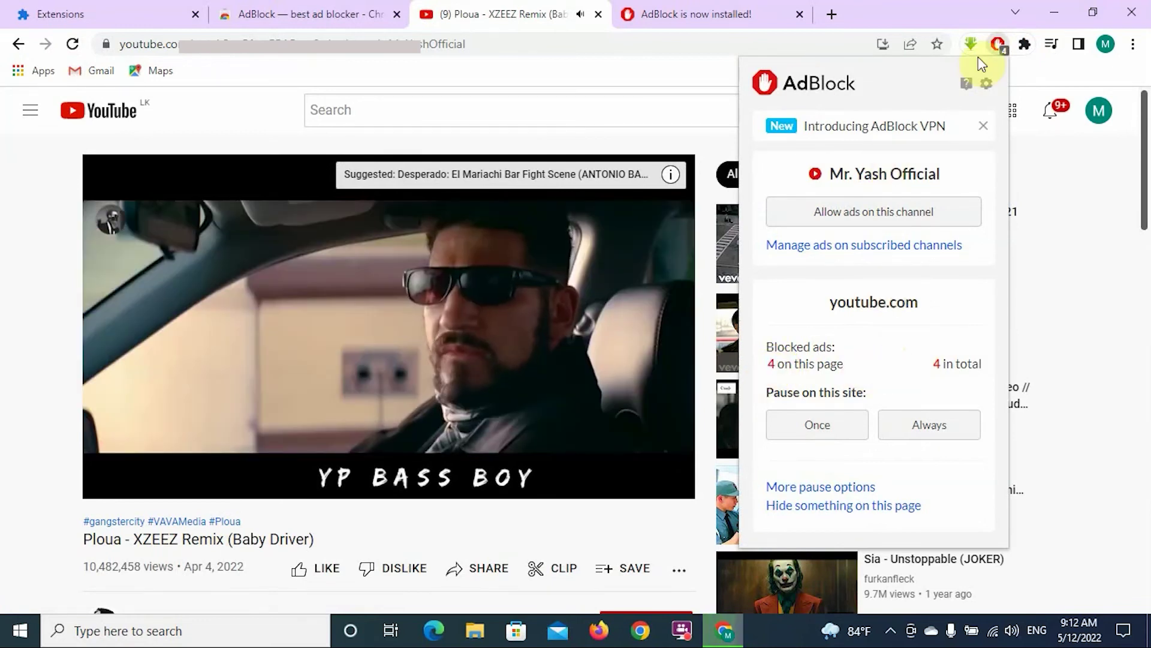
click(724, 66)
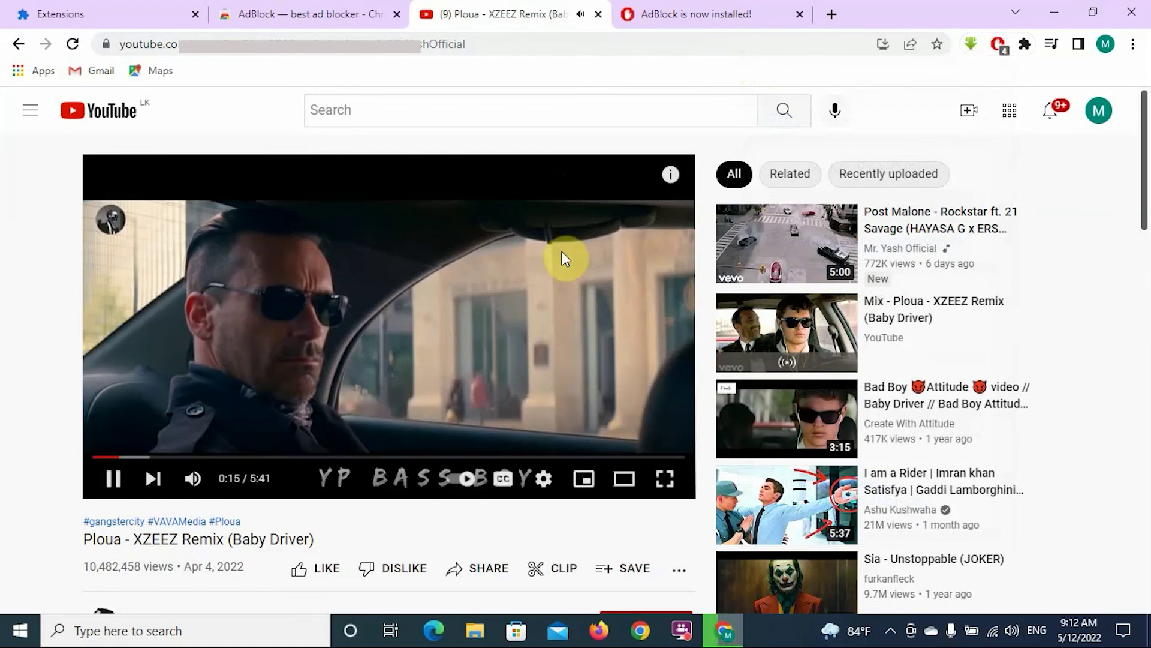
click(113, 479)
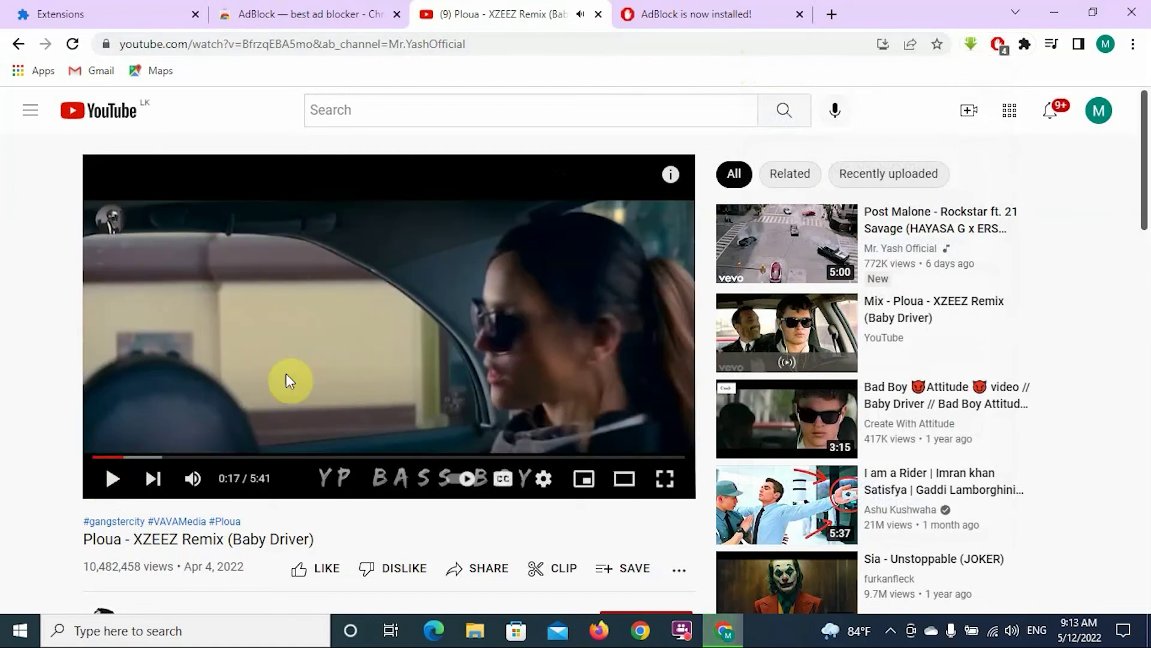